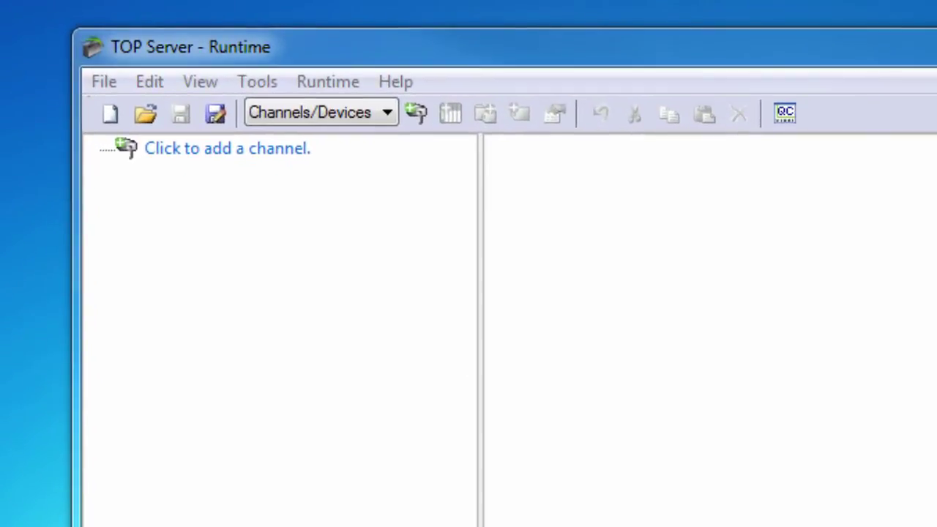
Step: Add a channel named BACnet_IP and select BACnet/IP as its device driver
{"action": "left_click", "coordinate": [254, 154]}
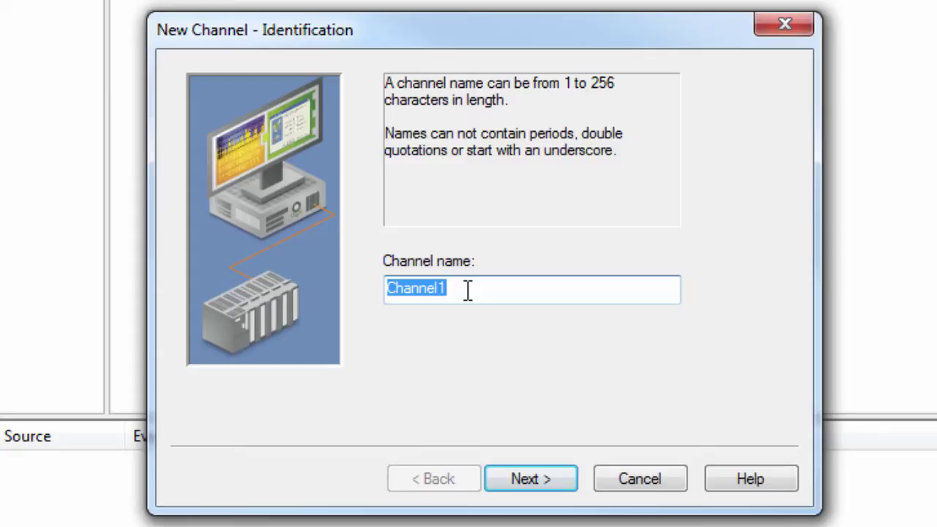
{"action": "type", "text": "BAC"}
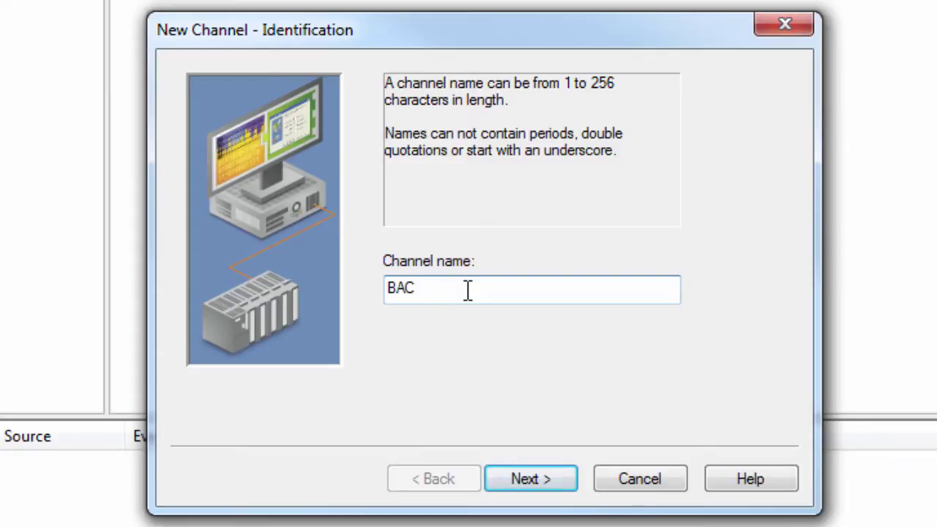
{"action": "type", "text": "net_IP"}
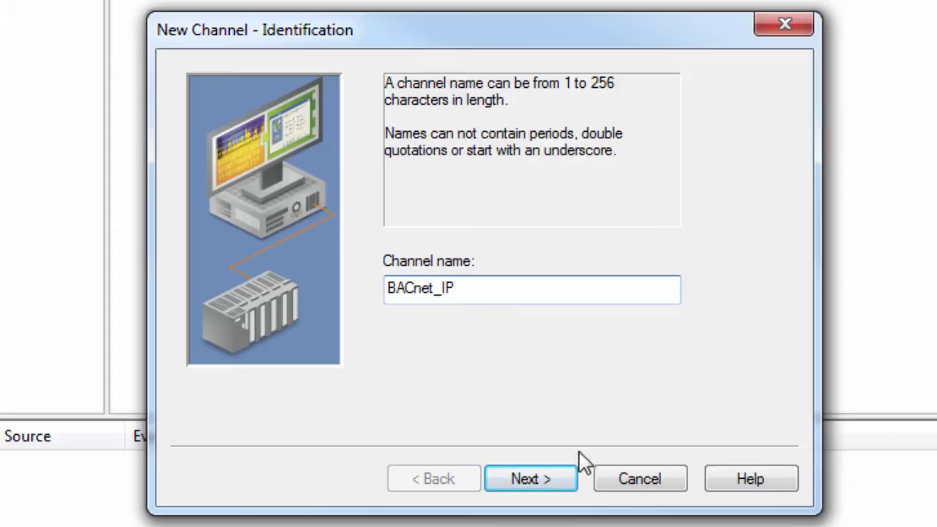
{"action": "left_click", "coordinate": [565, 488]}
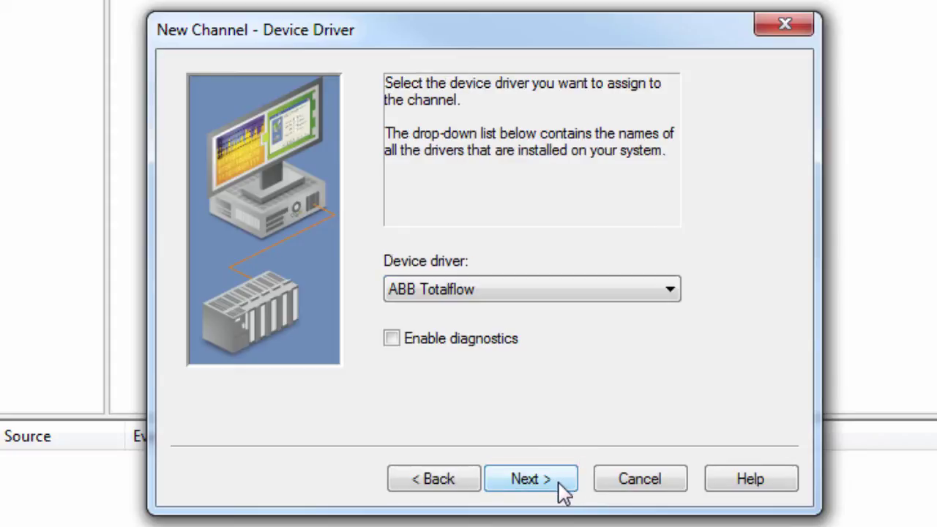
{"action": "left_click", "coordinate": [581, 293]}
{"action": "scroll", "coordinate": [599, 391], "scroll_direction": "down", "scroll_amount": 3}
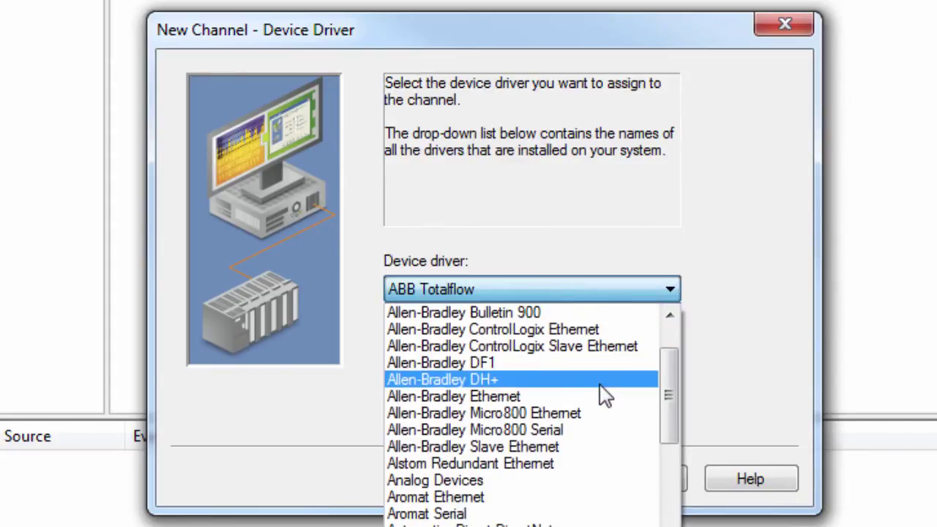
{"action": "left_click", "coordinate": [569, 461]}
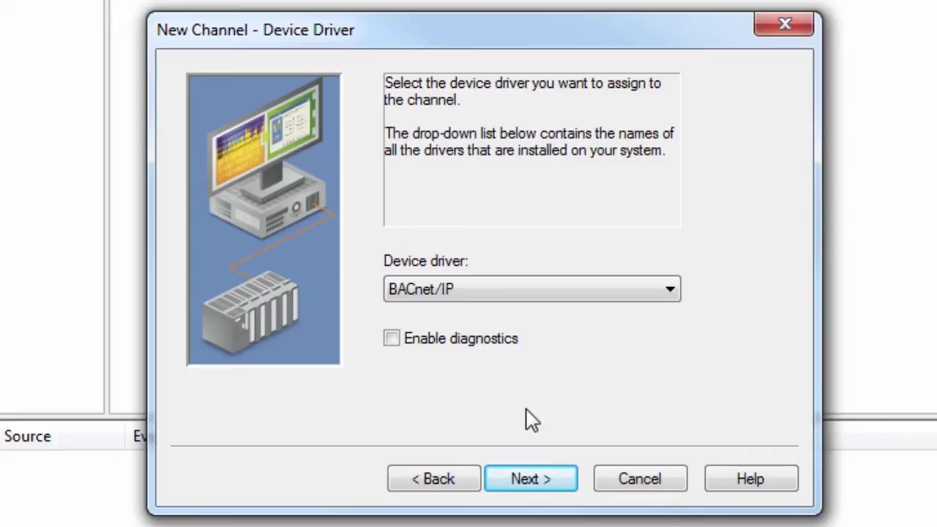
Step: Accept the BACnet/IP driver, the Default network adapter and the default write optimizations
{"action": "left_click", "coordinate": [575, 480]}
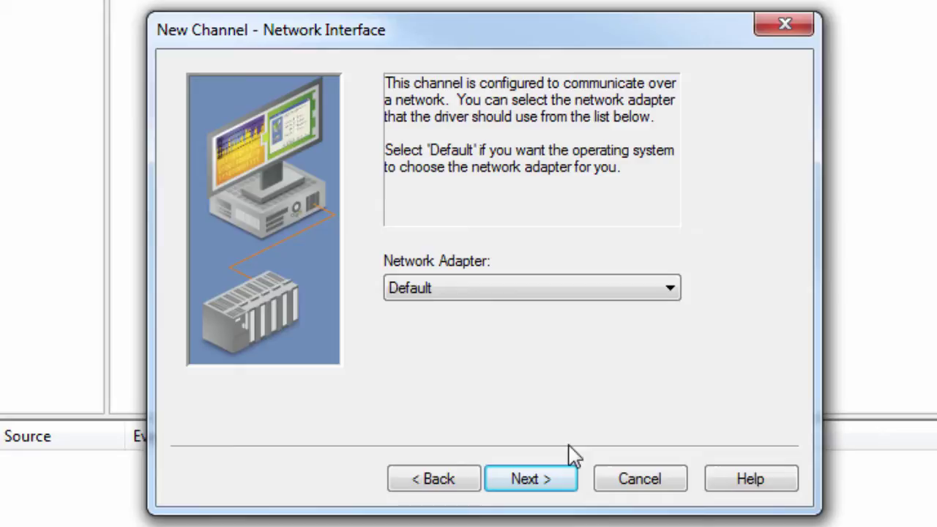
{"action": "left_click", "coordinate": [567, 483]}
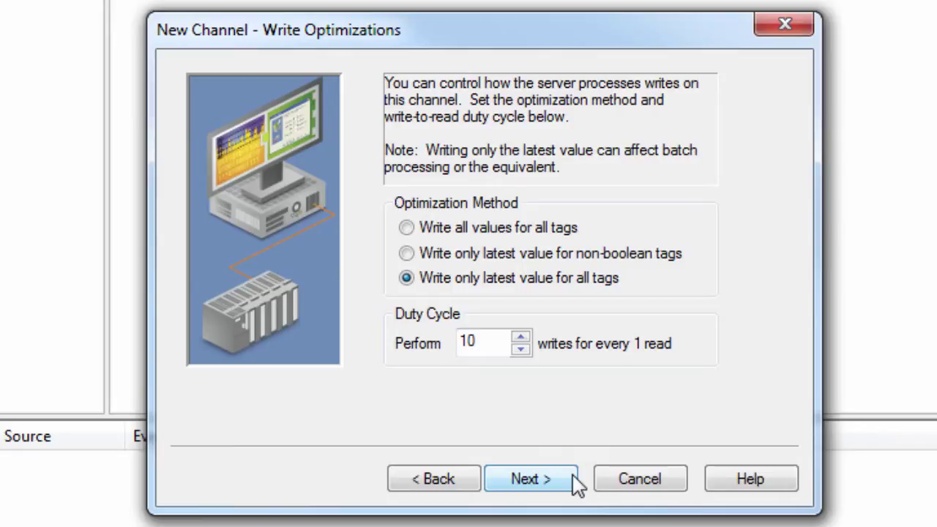
{"action": "left_click", "coordinate": [576, 483]}
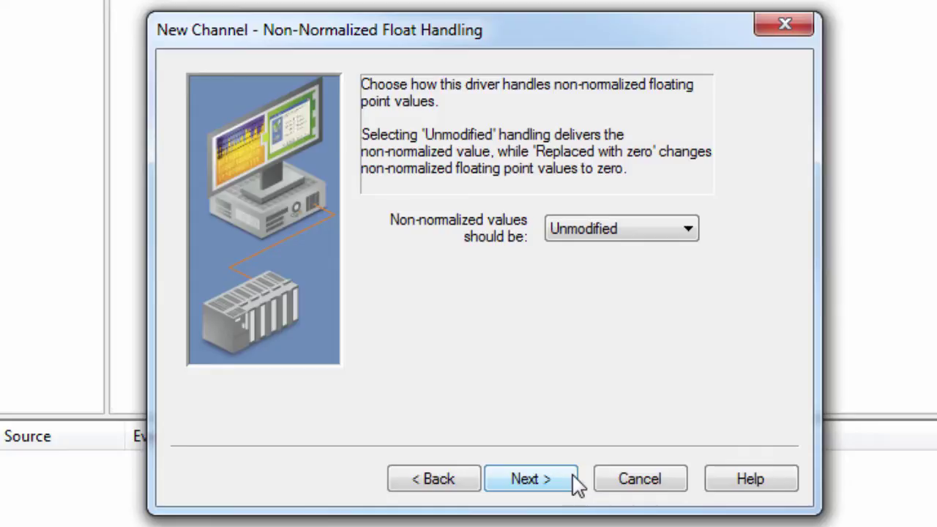
Step: Keep Unmodified float handling, then scroll through the BACnet/IP driver help and close it
{"action": "left_click", "coordinate": [530, 479]}
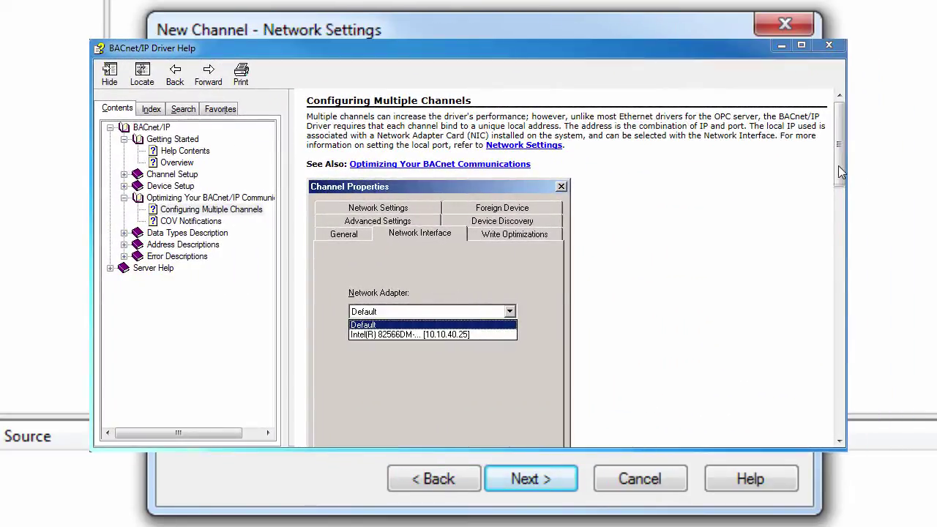
{"action": "left_click_drag", "start_coordinate": [838, 165], "coordinate": [844, 313]}
{"action": "key", "text": "alt+F4"}
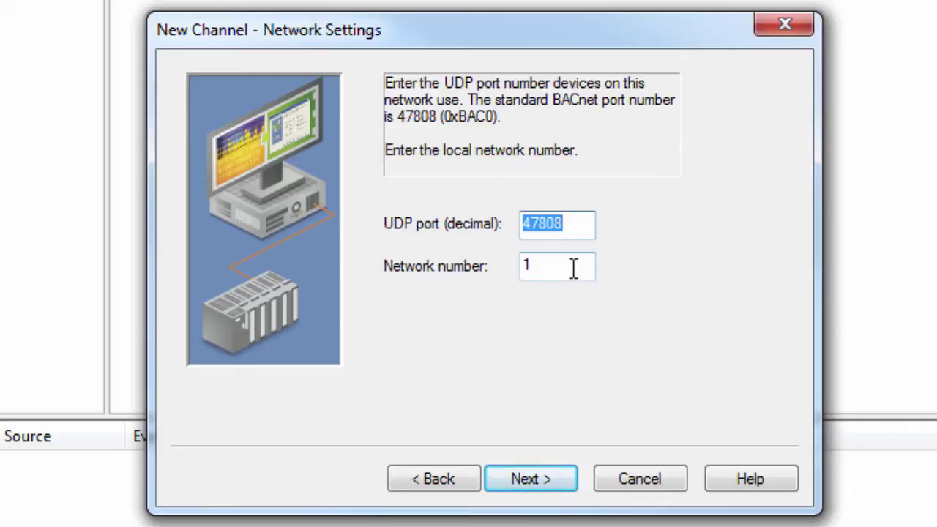
Step: Accept UDP port 47808 with network number 1 and enable foreign device functionality
{"action": "left_click", "coordinate": [561, 479]}
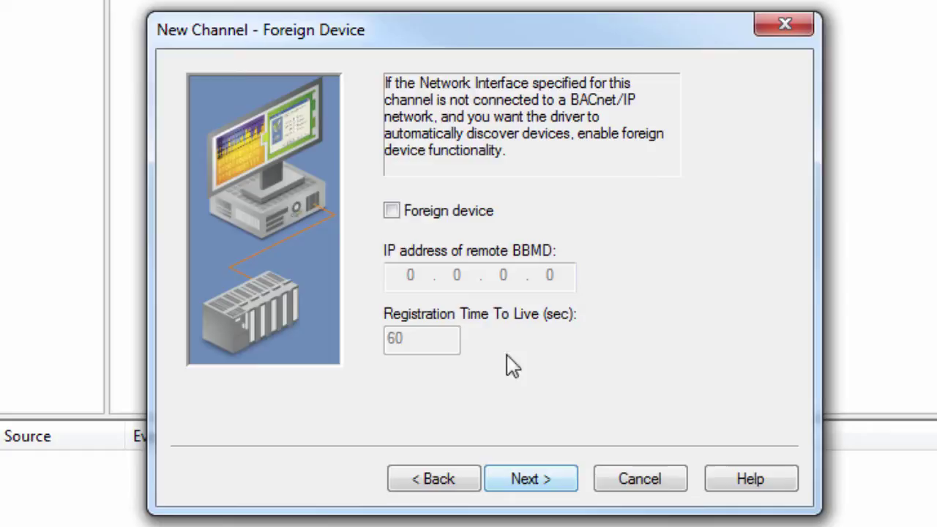
{"action": "left_click", "coordinate": [391, 211]}
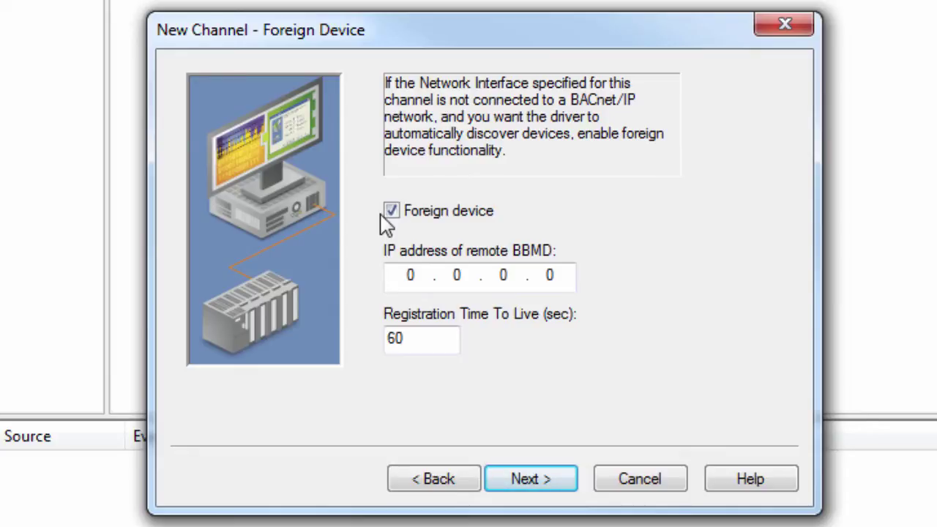
Step: Disable foreign device again, keep the advanced settings and finish the BACnet_IP channel
{"action": "left_click", "coordinate": [391, 212]}
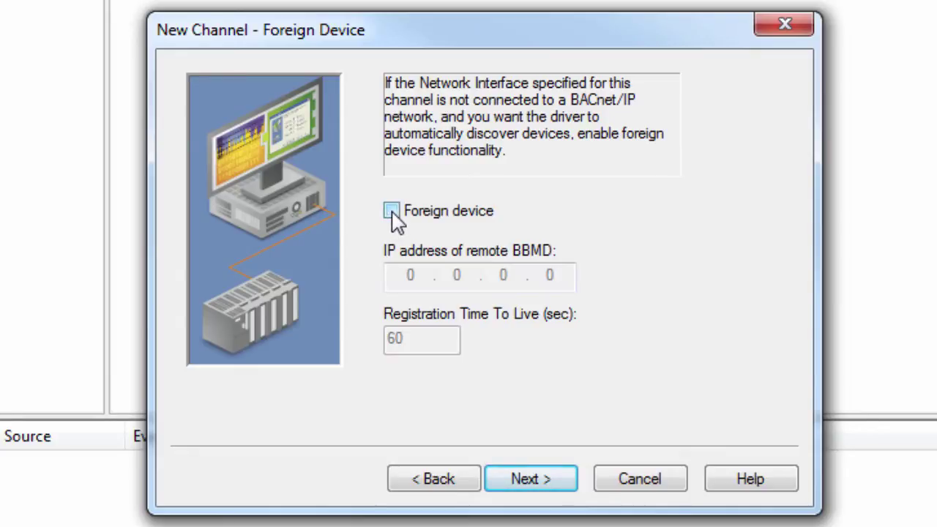
{"action": "left_click", "coordinate": [570, 478]}
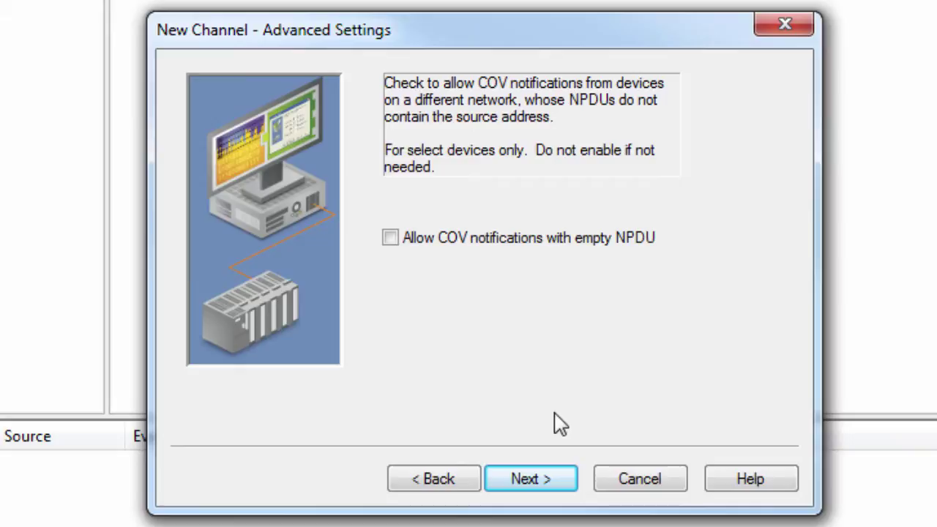
{"action": "left_click", "coordinate": [527, 479]}
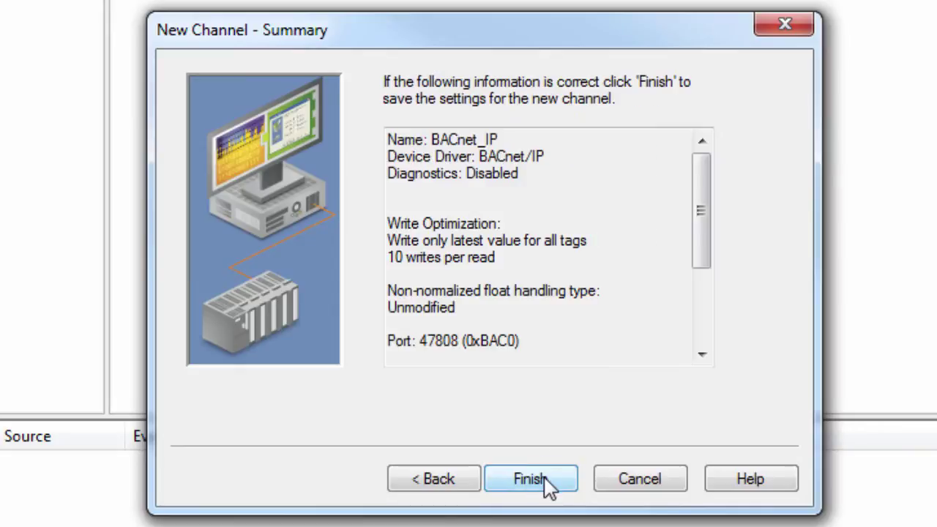
{"action": "left_click", "coordinate": [530, 479]}
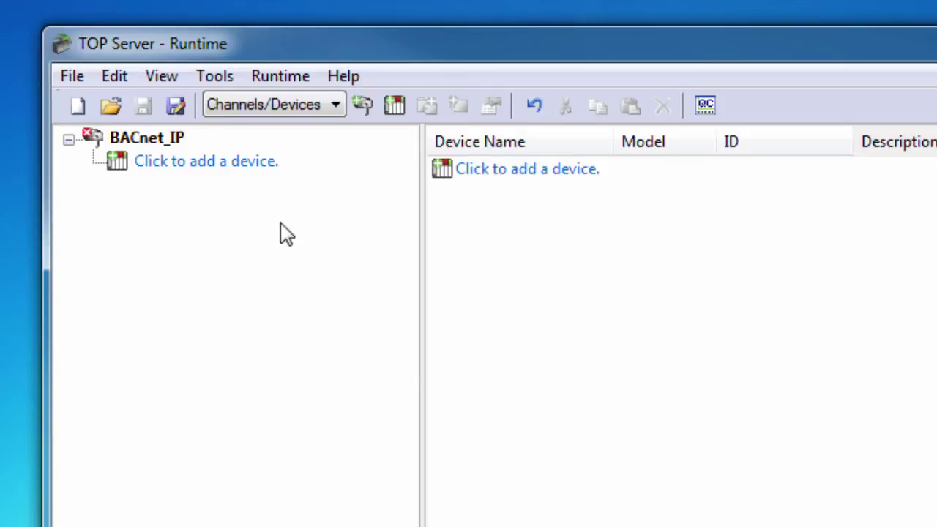
Step: Add Device_1 with ID 1.100, keeping the default scan mode and timing values
{"action": "left_click", "coordinate": [255, 162]}
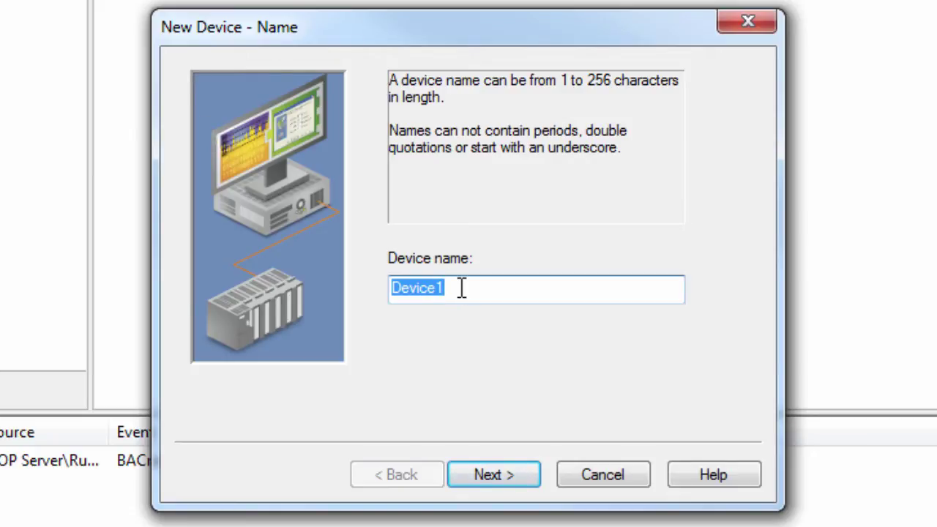
{"action": "type", "text": "Device_1"}
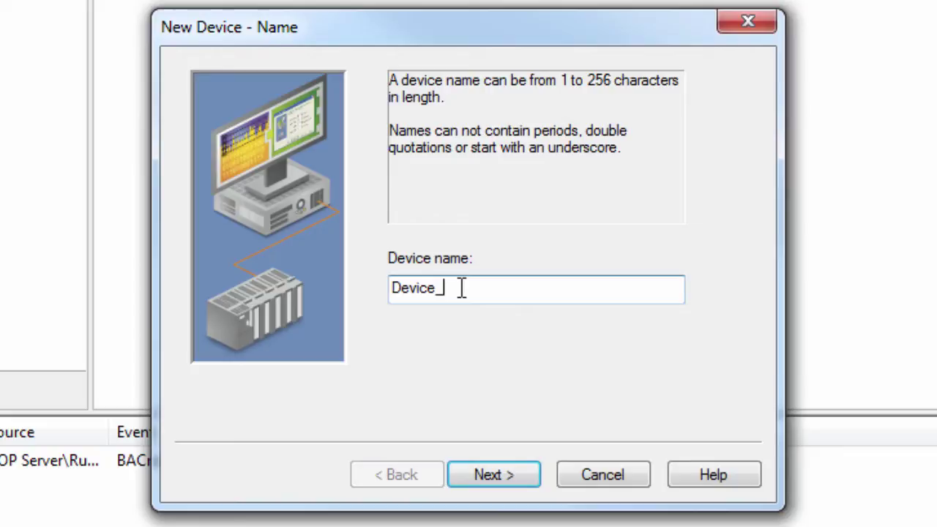
{"action": "left_click", "coordinate": [521, 475]}
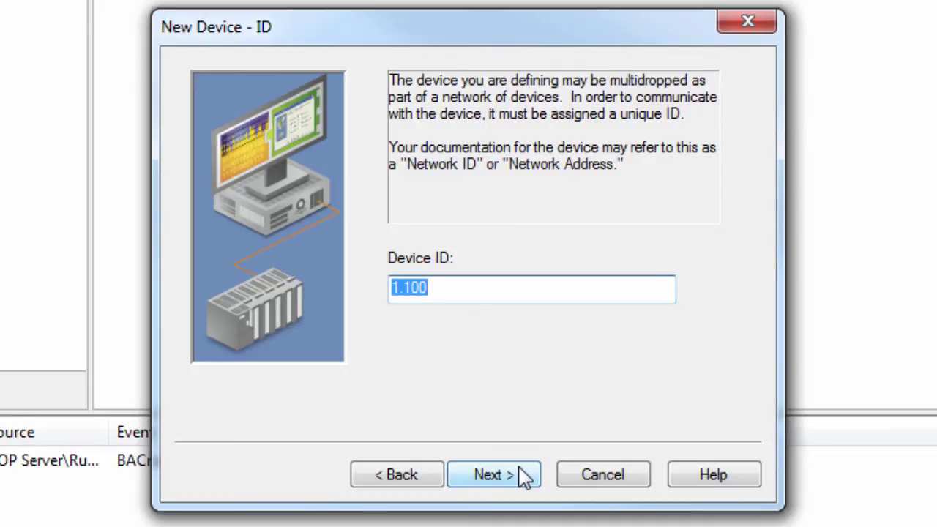
{"action": "left_click", "coordinate": [524, 476]}
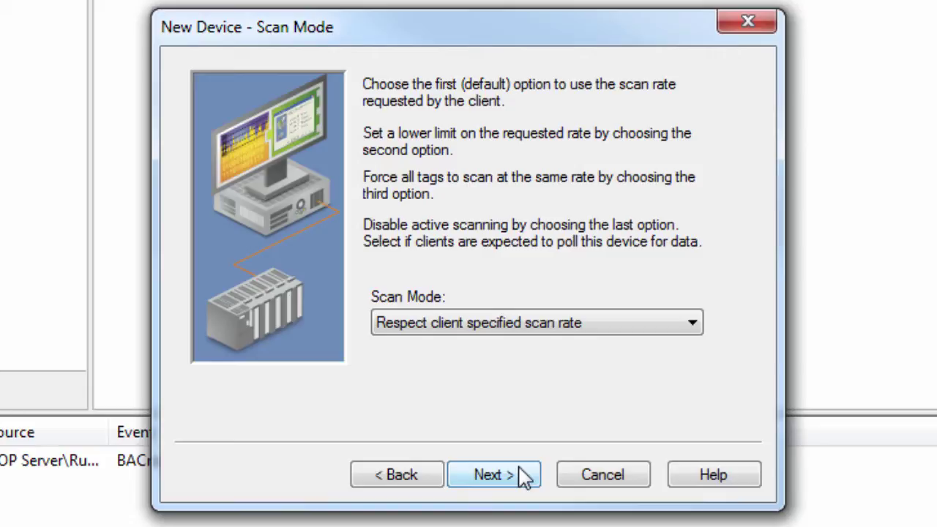
{"action": "left_click", "coordinate": [524, 477]}
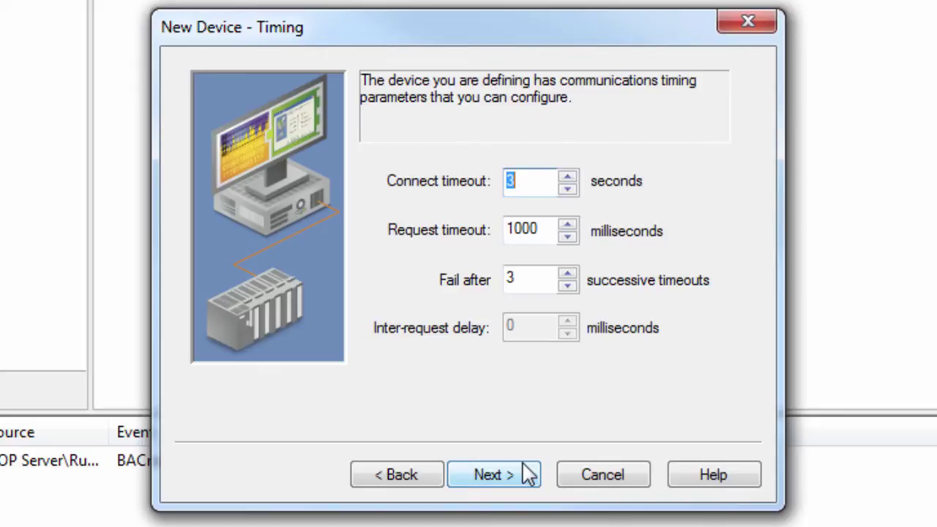
{"action": "left_click", "coordinate": [528, 475]}
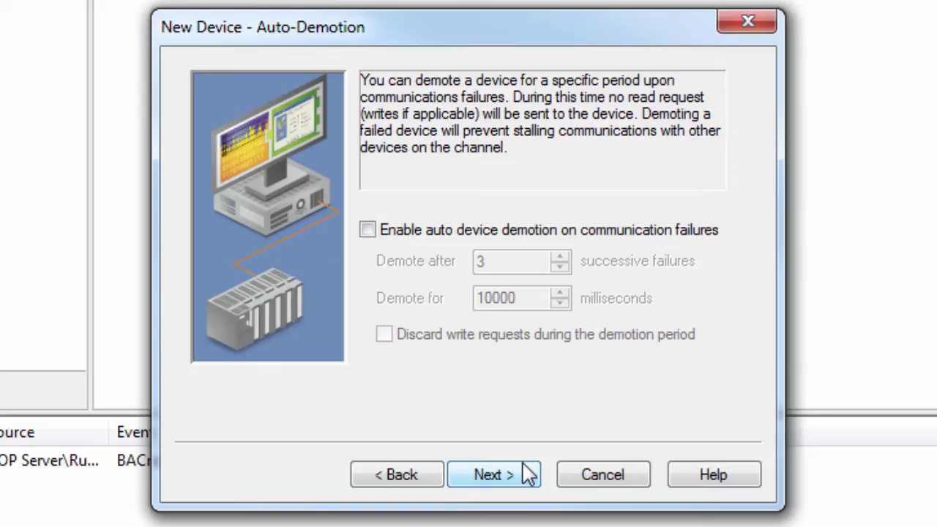
Step: Leave auto-demotion disabled and keep the 'Do not generate on startup' and 'Delete on create' tag options
{"action": "left_click", "coordinate": [529, 474]}
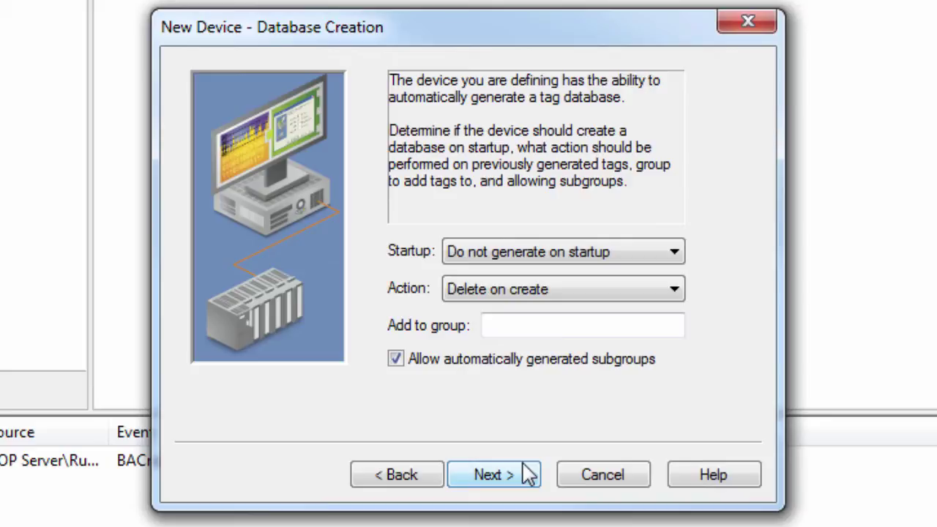
{"action": "left_click", "coordinate": [651, 257]}
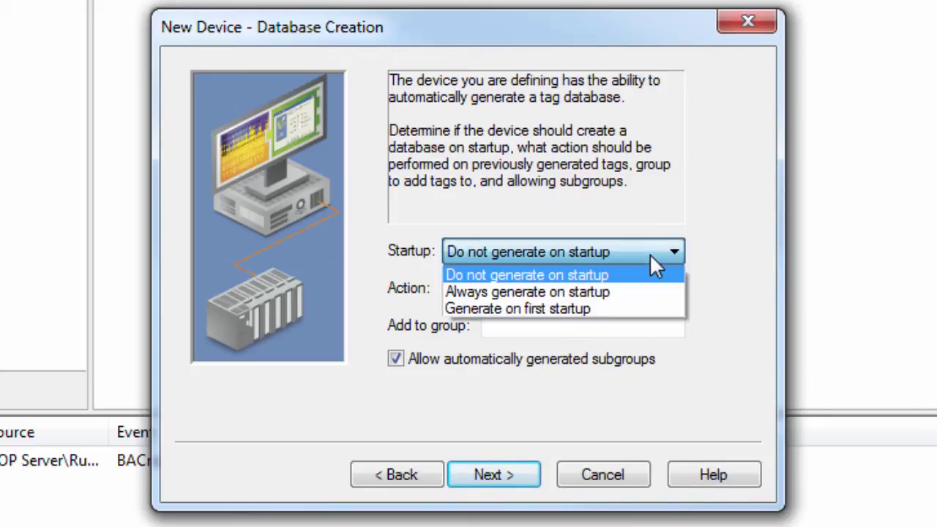
{"action": "left_click", "coordinate": [707, 278]}
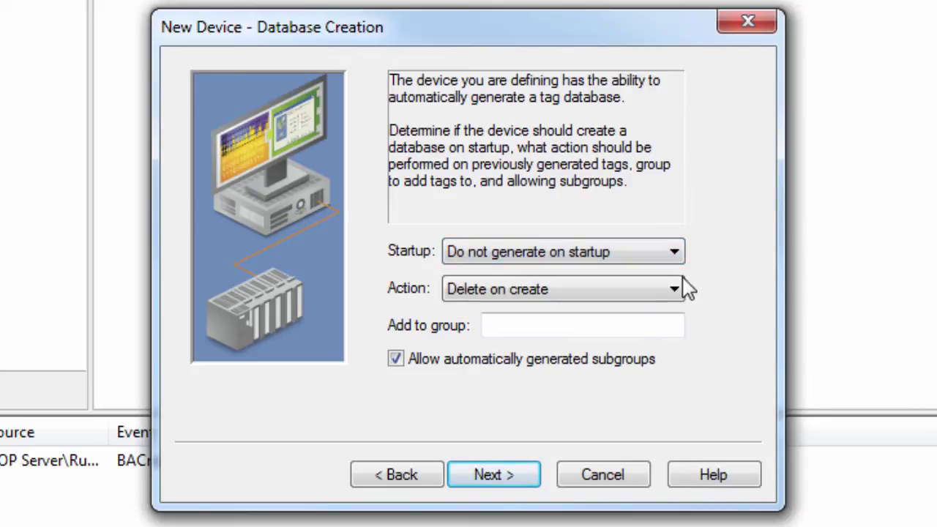
{"action": "left_click", "coordinate": [670, 288]}
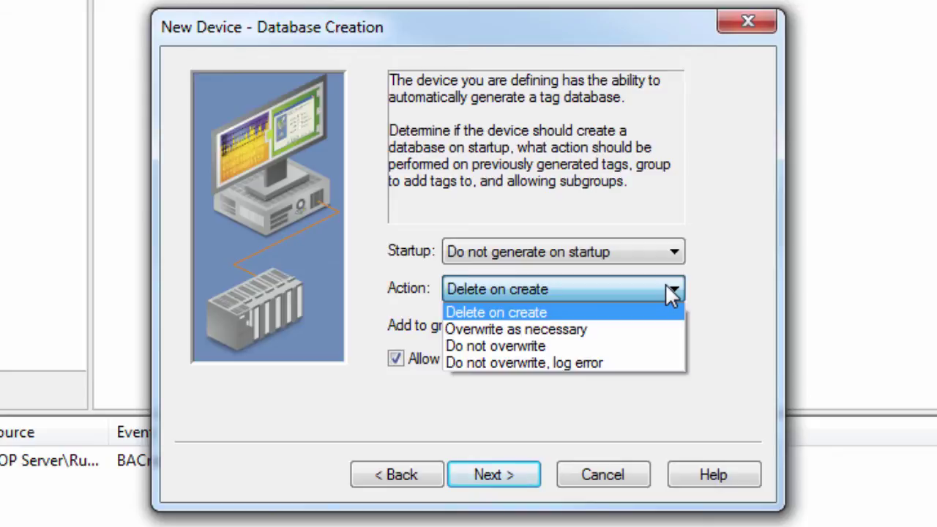
{"action": "left_click", "coordinate": [709, 298]}
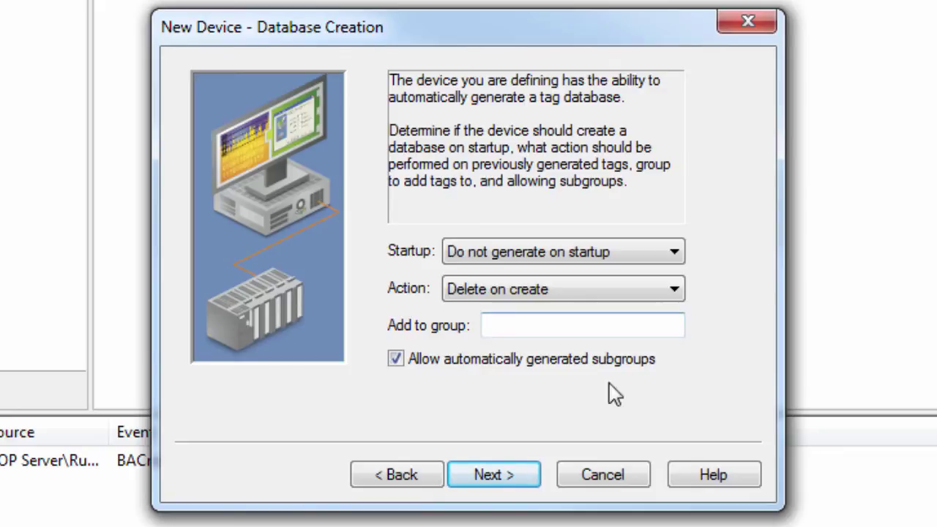
{"action": "left_click", "coordinate": [532, 481]}
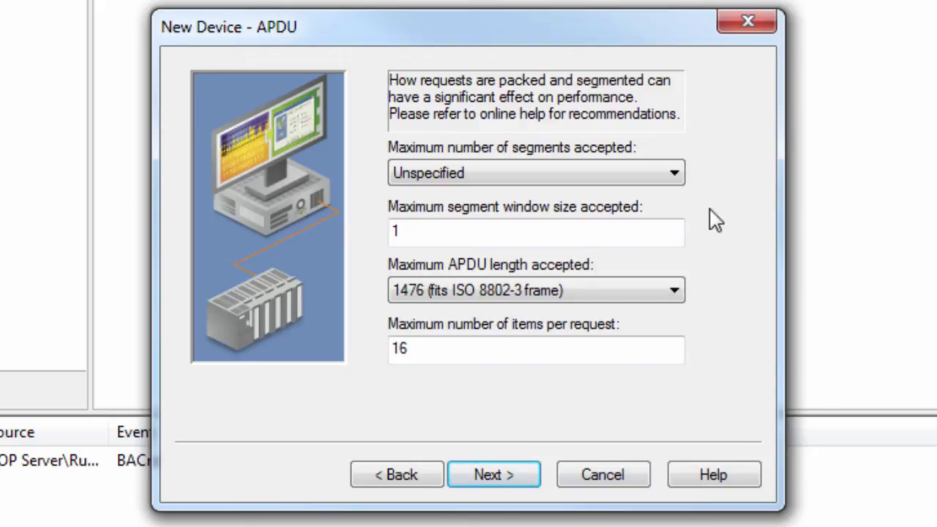
Step: Keep maximum segments at Unspecified and maximum APDU length at 1476
{"action": "left_click", "coordinate": [674, 174]}
{"action": "left_click", "coordinate": [725, 239]}
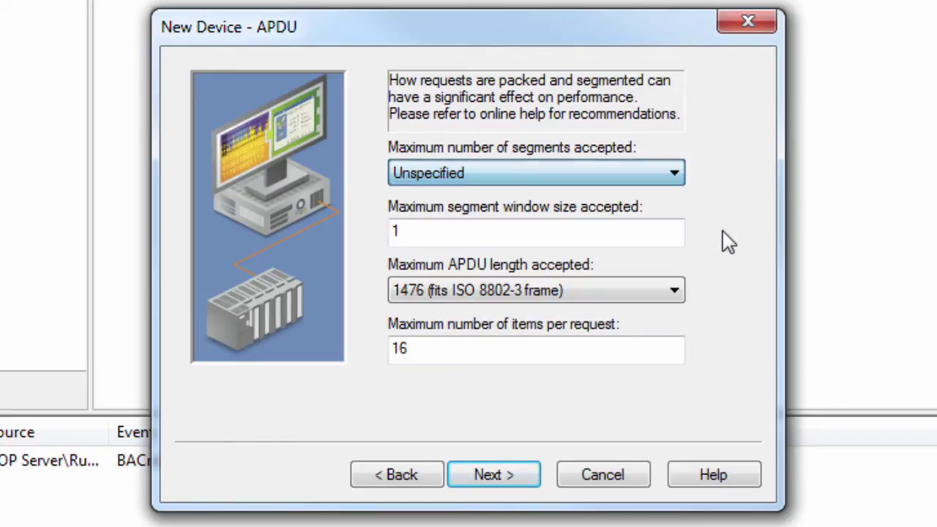
{"action": "left_click", "coordinate": [655, 293]}
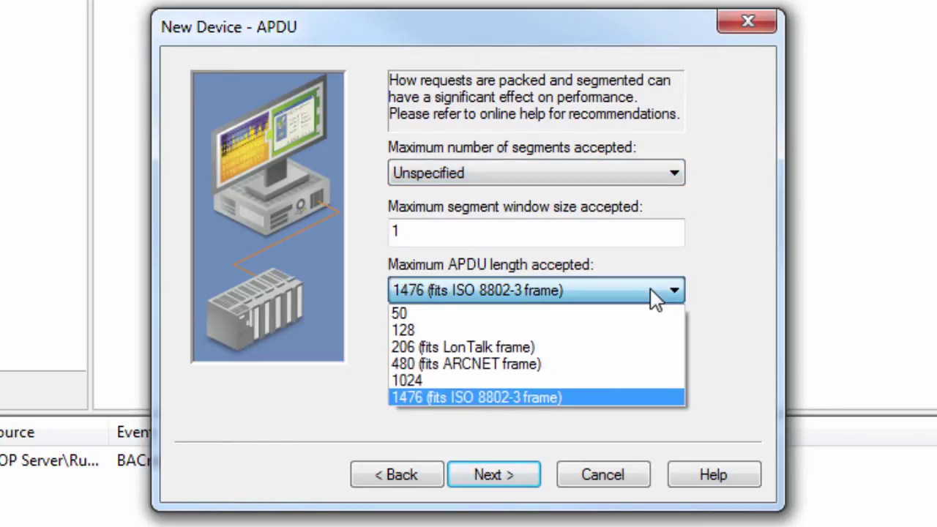
{"action": "left_click", "coordinate": [740, 307]}
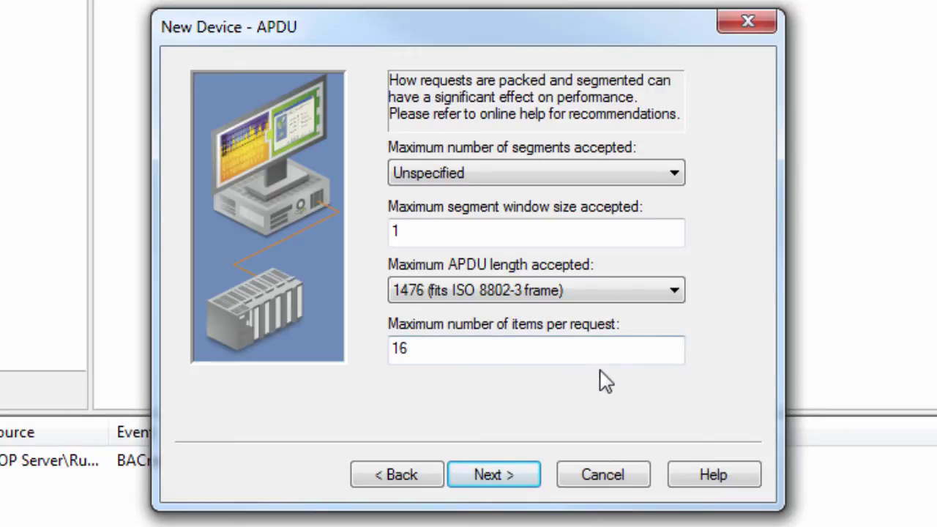
{"action": "left_click", "coordinate": [524, 480]}
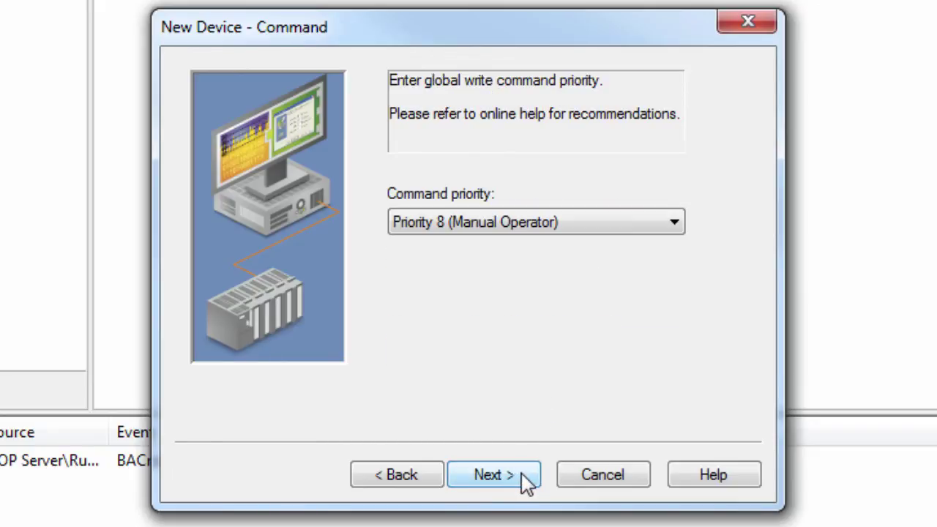
{"action": "left_click", "coordinate": [673, 224]}
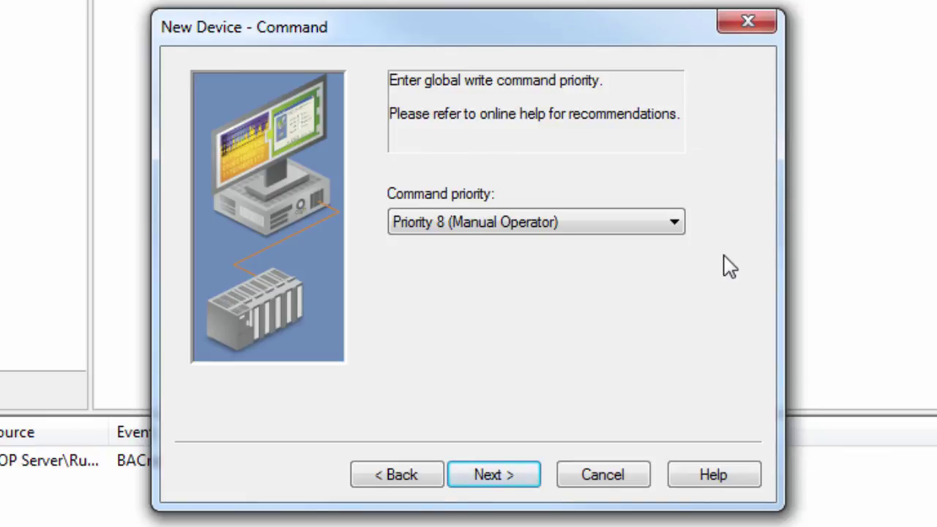
Step: Advance the New Device wizard to the COV notification page
{"action": "left_click", "coordinate": [533, 483]}
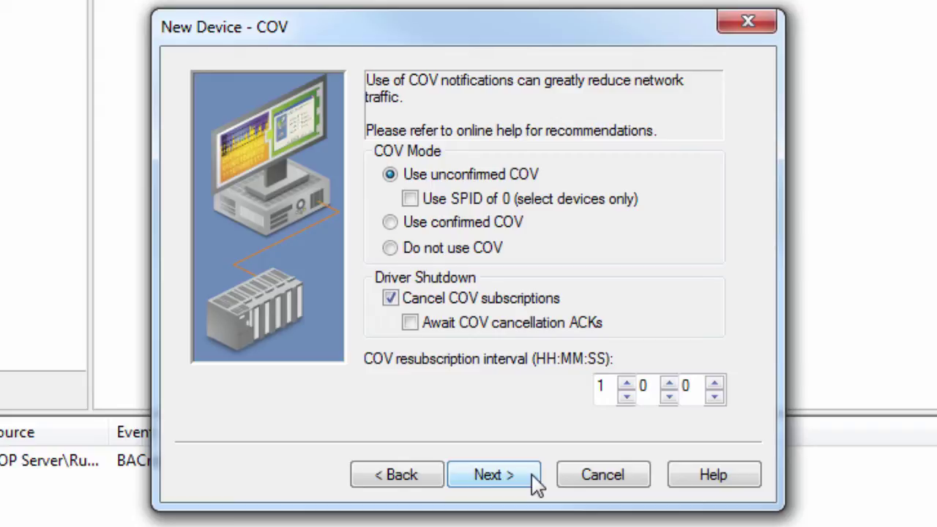
Step: Step the COV resubscription hours to 0 and back to 1, then continue to tag import
{"action": "left_click", "coordinate": [626, 396]}
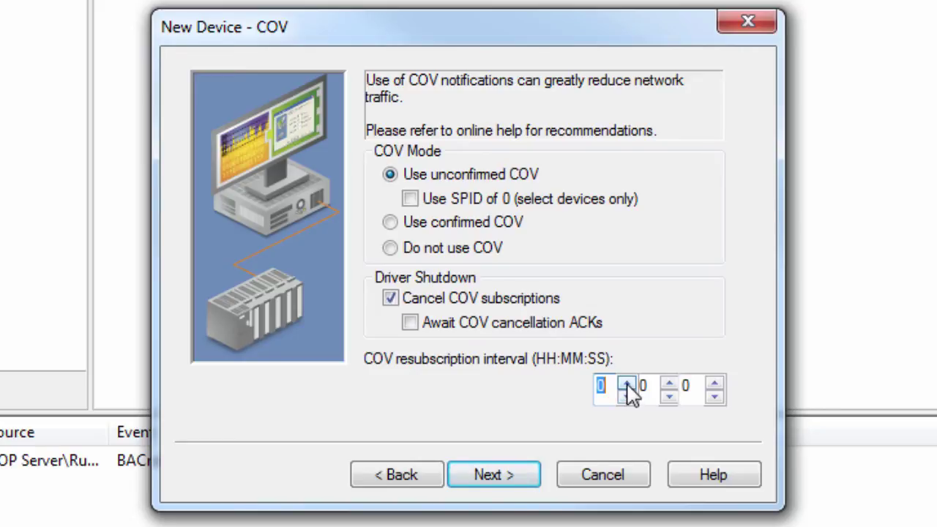
{"action": "left_click", "coordinate": [626, 384]}
{"action": "left_click", "coordinate": [524, 483]}
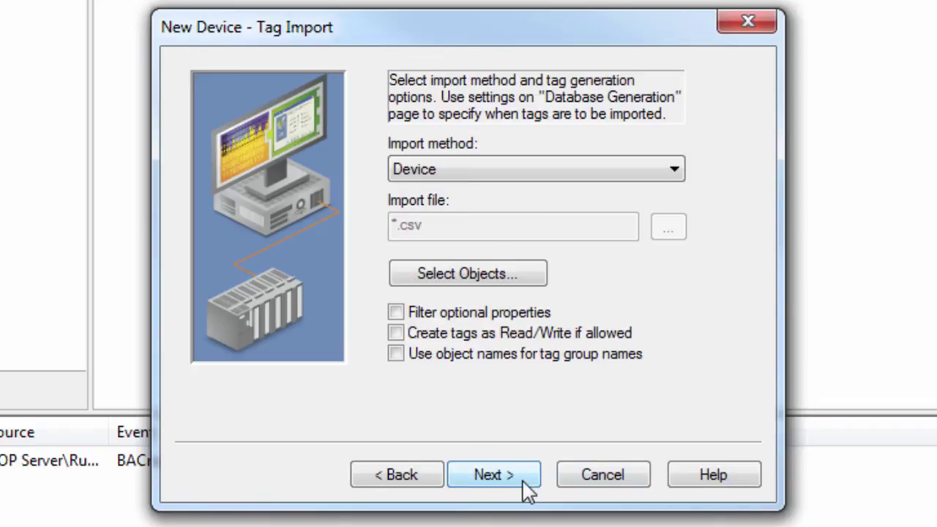
Step: Keep Device as the tag import method with the default object types, then advance to Discovery
{"action": "left_click", "coordinate": [669, 173]}
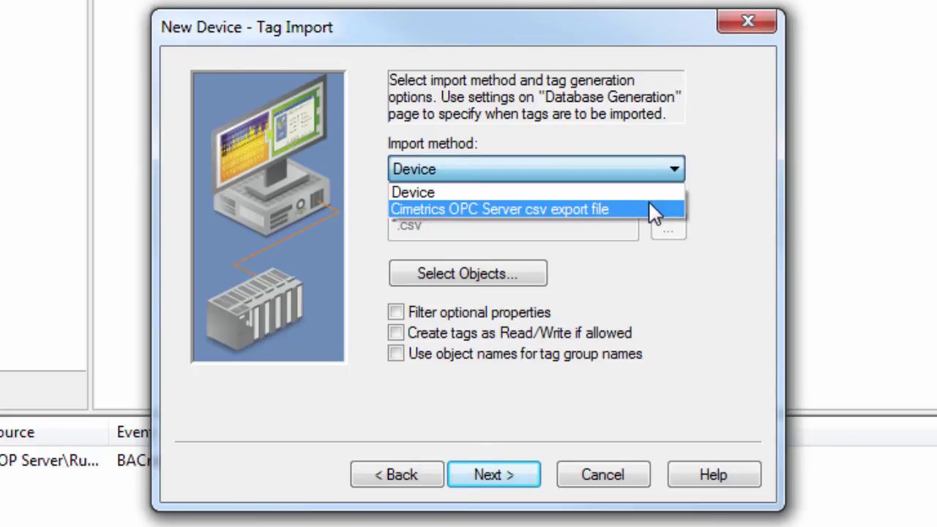
{"action": "left_click", "coordinate": [713, 191]}
{"action": "left_click", "coordinate": [545, 276]}
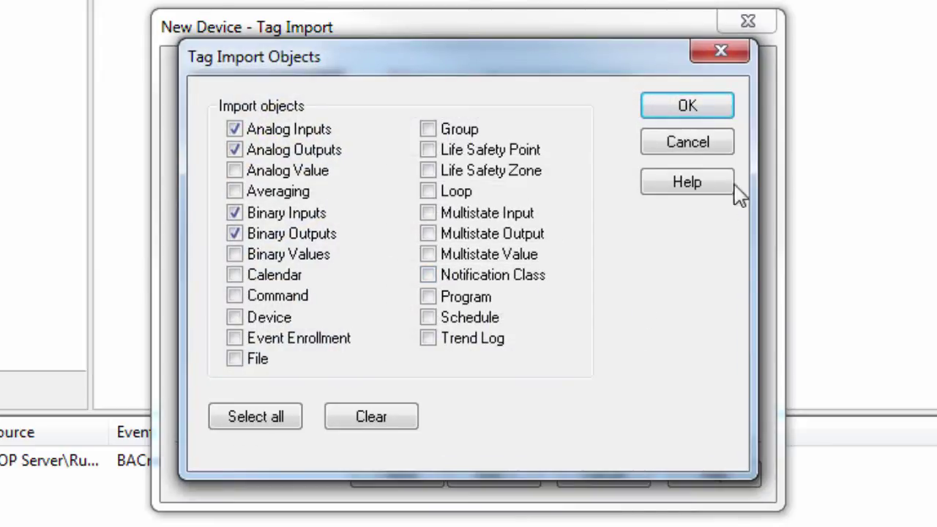
{"action": "left_click", "coordinate": [719, 48]}
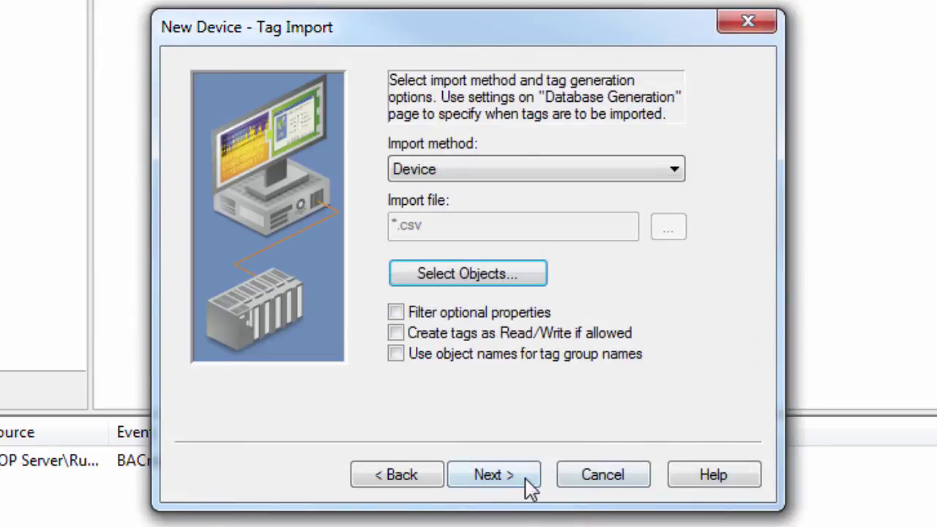
{"action": "left_click", "coordinate": [526, 478]}
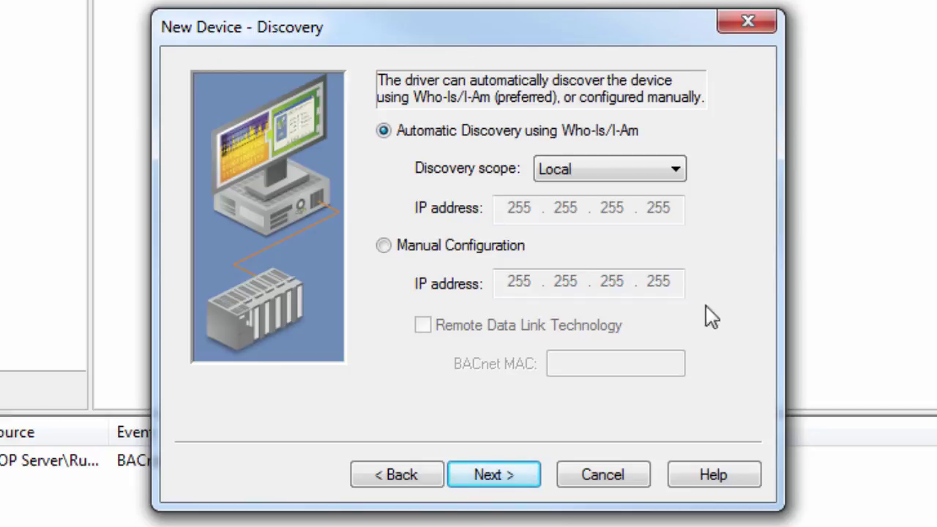
{"action": "left_click", "coordinate": [675, 174]}
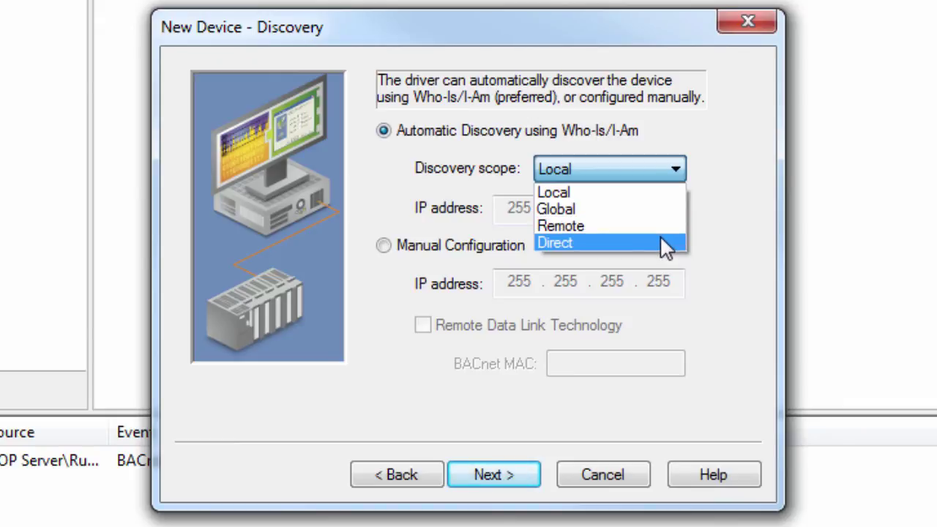
{"action": "left_click", "coordinate": [711, 259]}
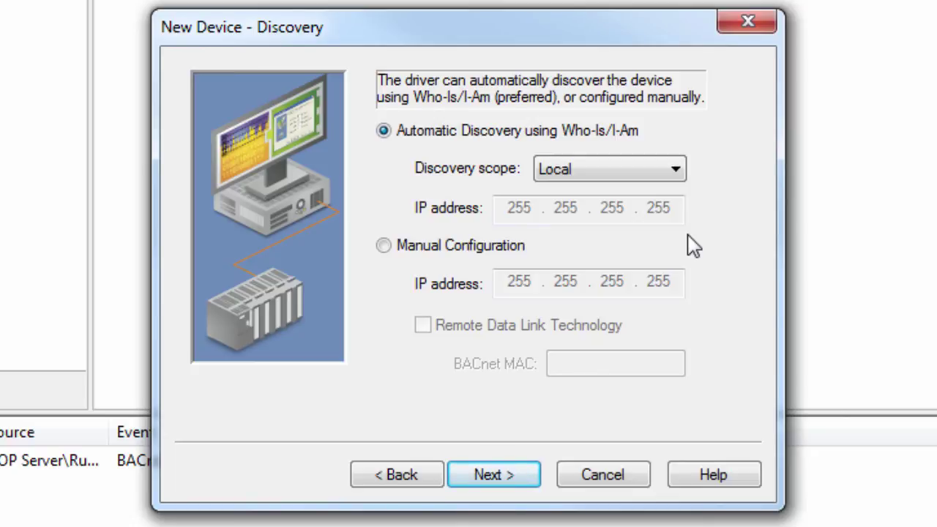
Step: Try Manual Configuration with Remote Data Link Technology, revert to Automatic Discovery, and finish Device_1
{"action": "left_click", "coordinate": [388, 251]}
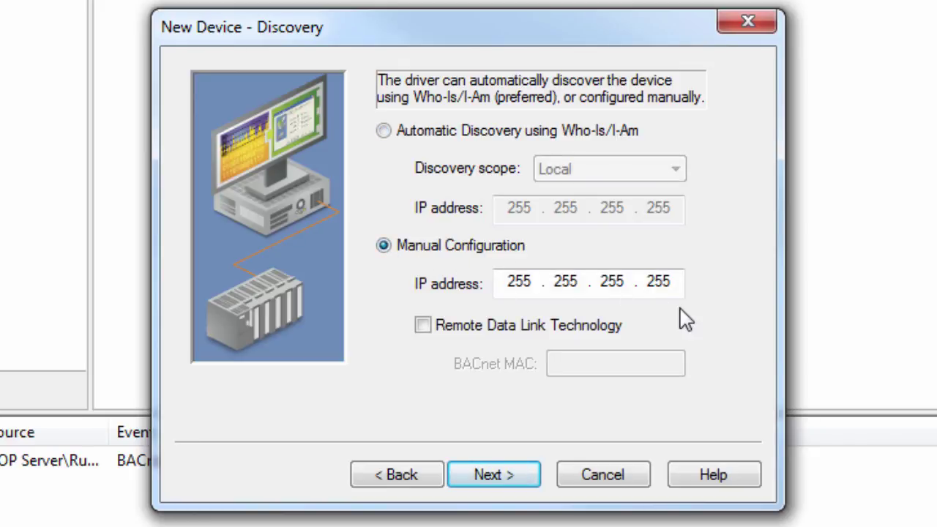
{"action": "left_click", "coordinate": [423, 325]}
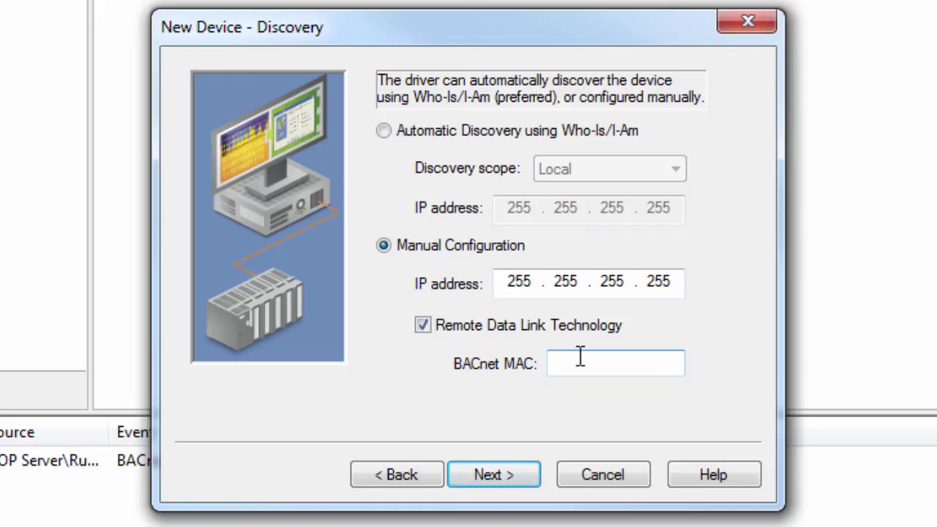
{"action": "left_click", "coordinate": [415, 132]}
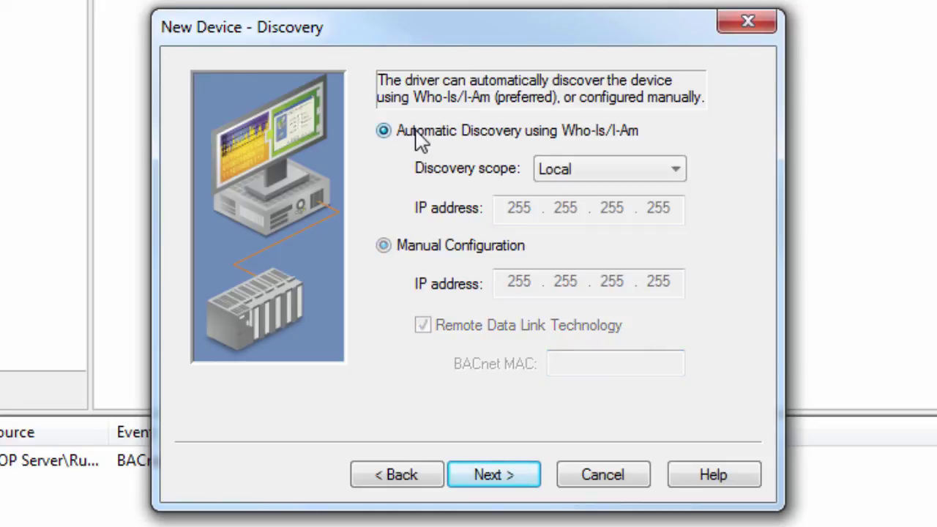
{"action": "left_click", "coordinate": [536, 468]}
{"action": "left_click", "coordinate": [537, 472]}
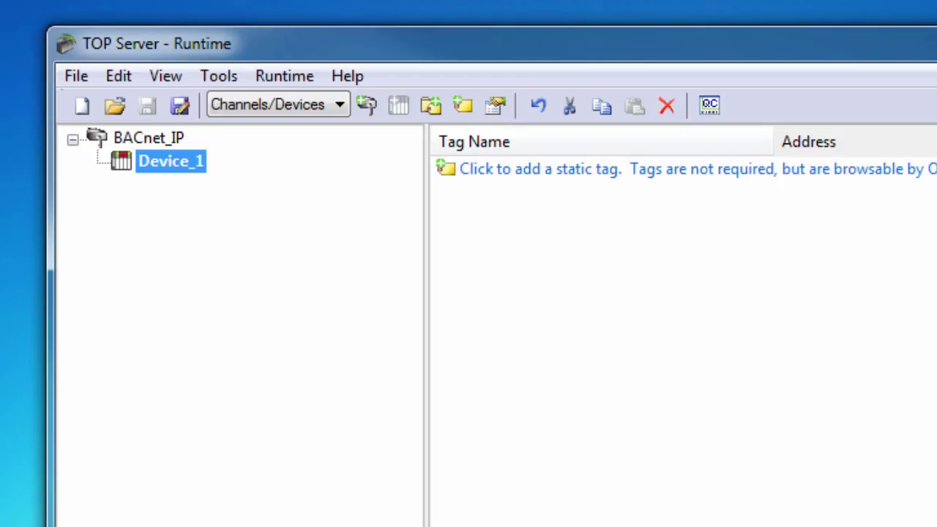
{"action": "right_click", "coordinate": [188, 167]}
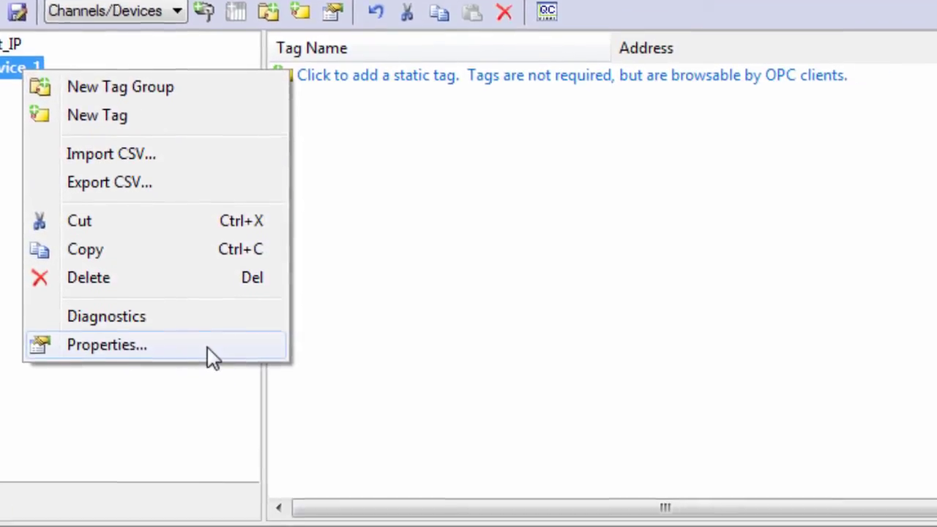
{"action": "left_click", "coordinate": [370, 439]}
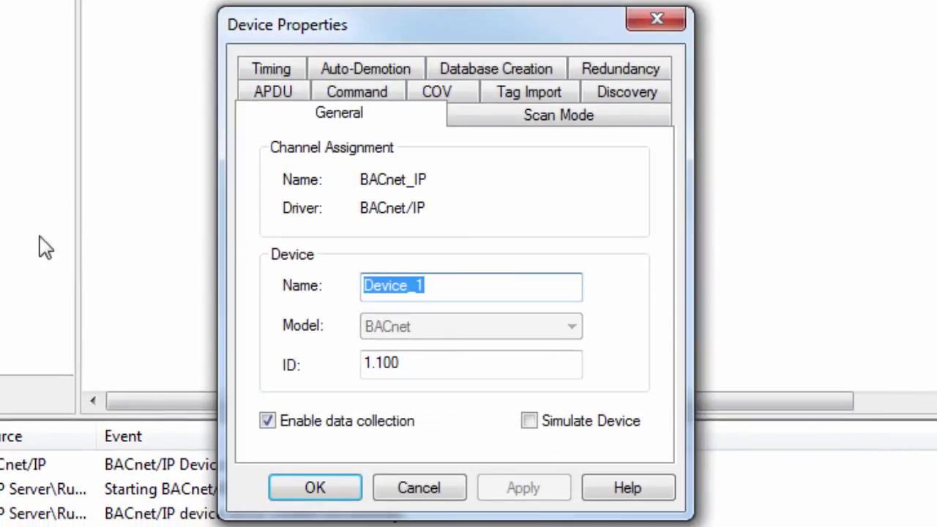
{"action": "left_click", "coordinate": [476, 70]}
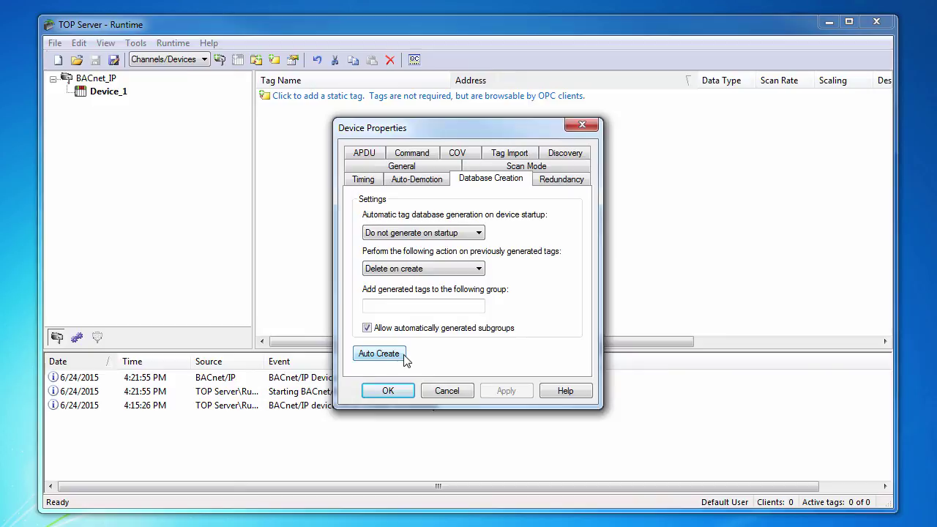
{"action": "left_click", "coordinate": [581, 126]}
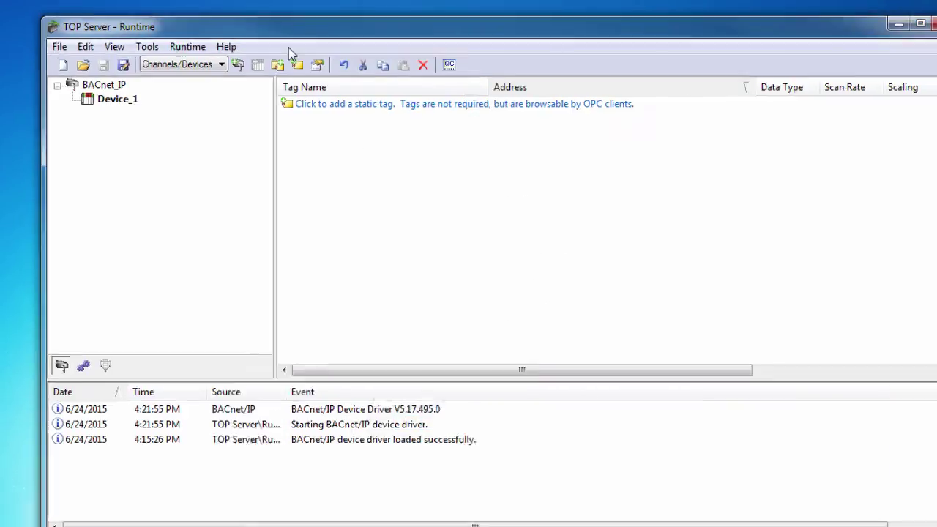
Step: Open Server Help and launch the Driver Help from the BACnet/IP Driver contents section
{"action": "left_click", "coordinate": [205, 42]}
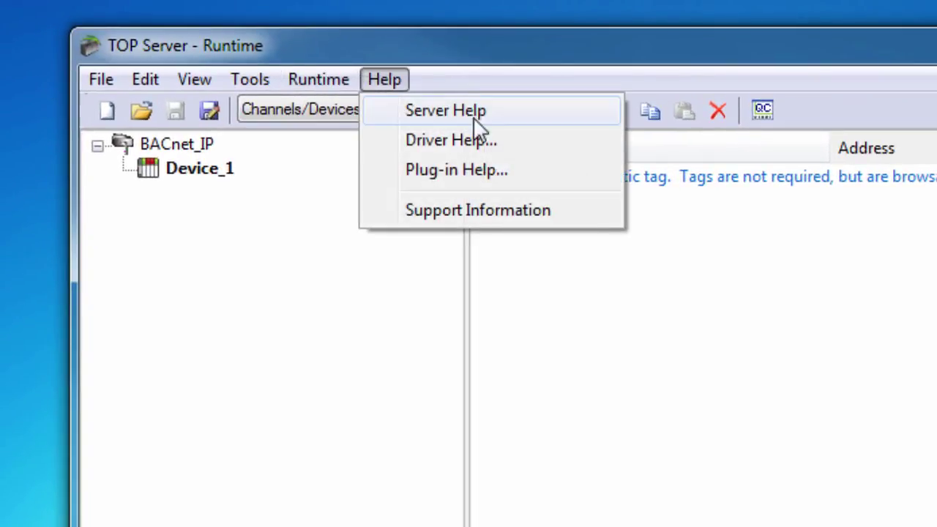
{"action": "left_click", "coordinate": [476, 111]}
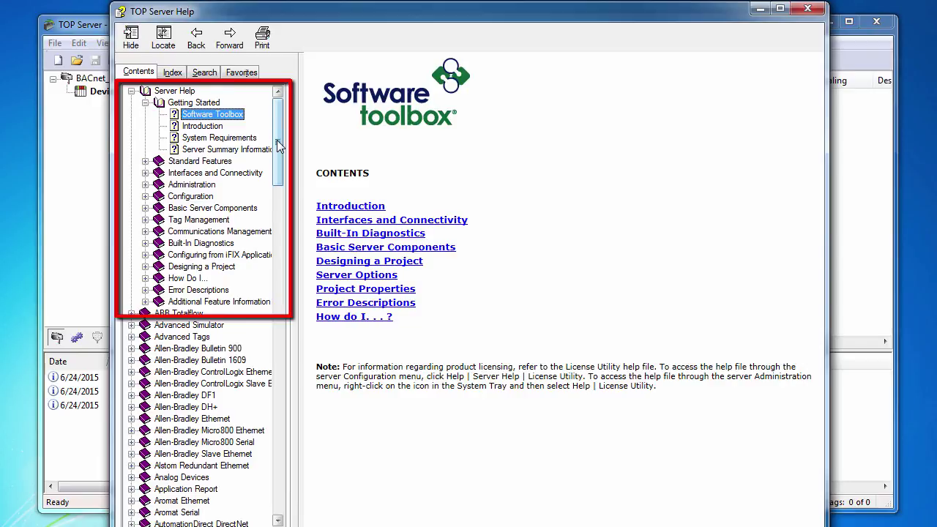
{"action": "left_click_drag", "start_coordinate": [279, 146], "coordinate": [280, 205]}
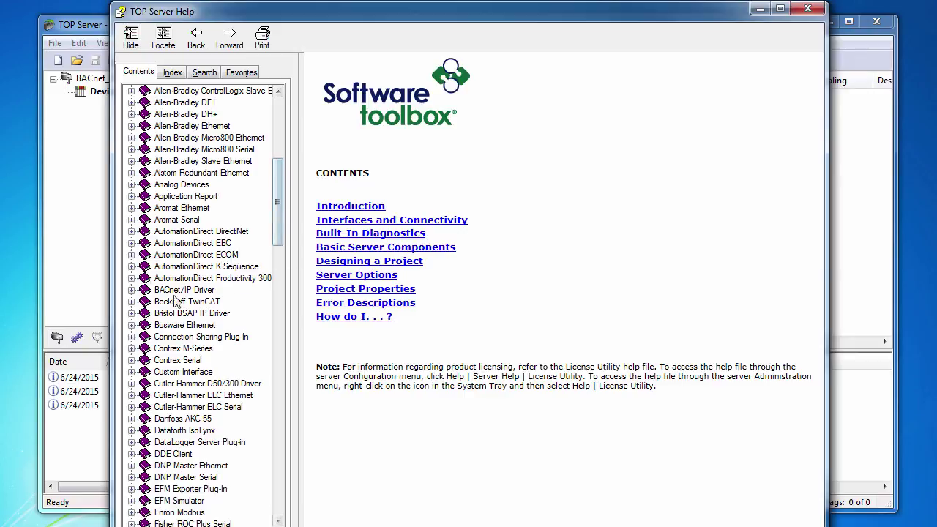
{"action": "left_click", "coordinate": [132, 290]}
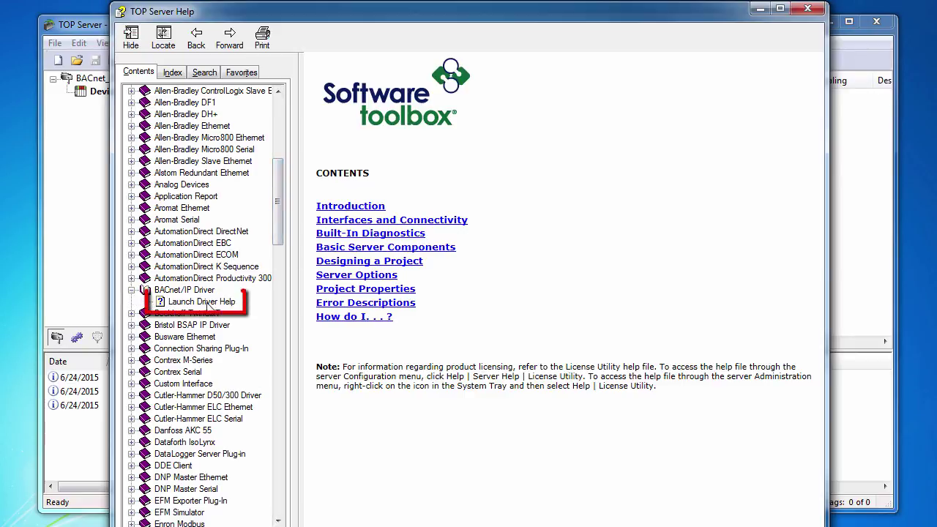
{"action": "left_click", "coordinate": [207, 301]}
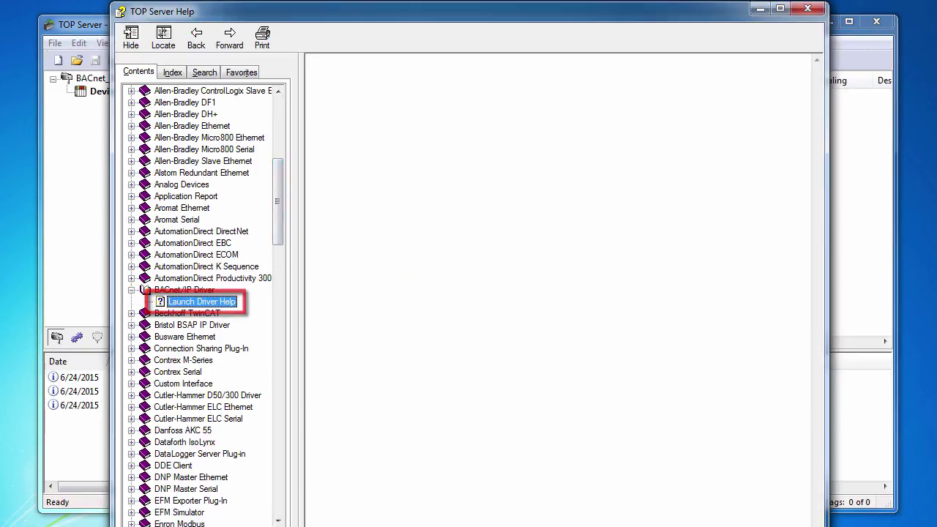